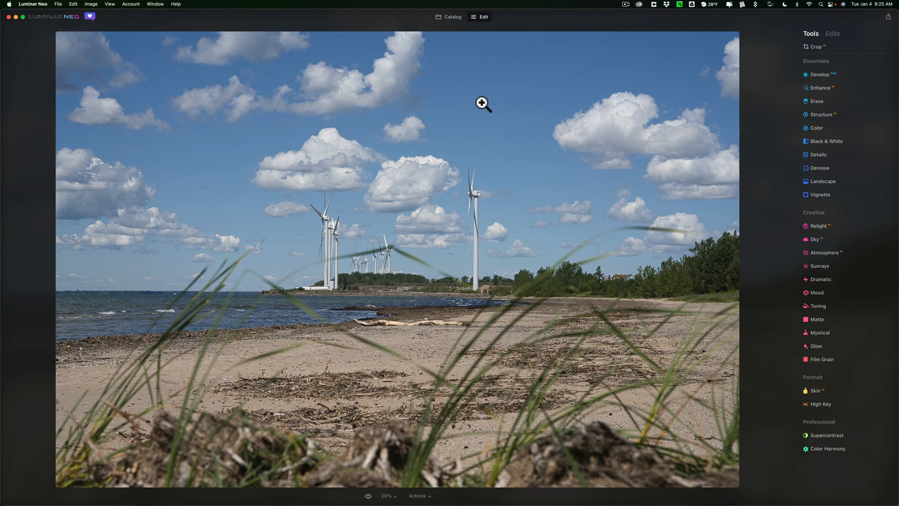
In Develop, set Smart Contrast to 26 and Shadows to 30
{"action": "left_click", "coordinate": [815, 73]}
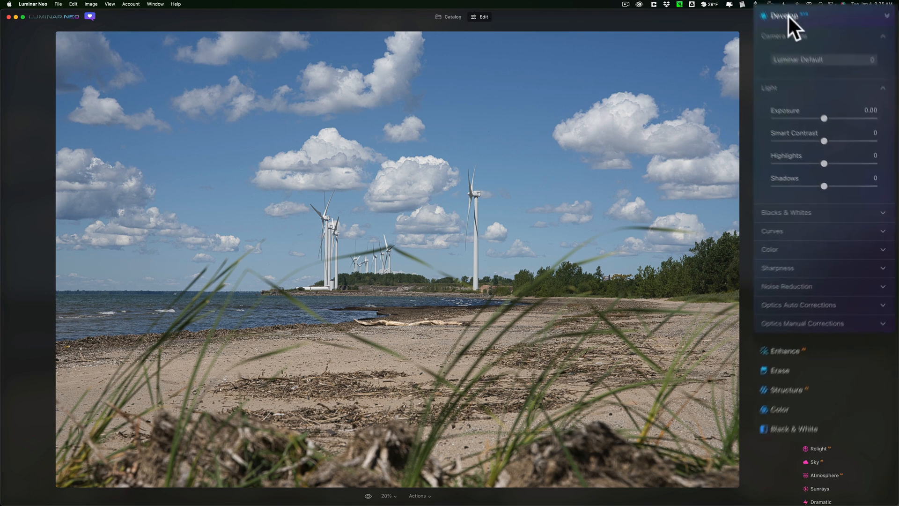
{"action": "left_click_drag", "start_coordinate": [813, 157], "coordinate": [829, 157]}
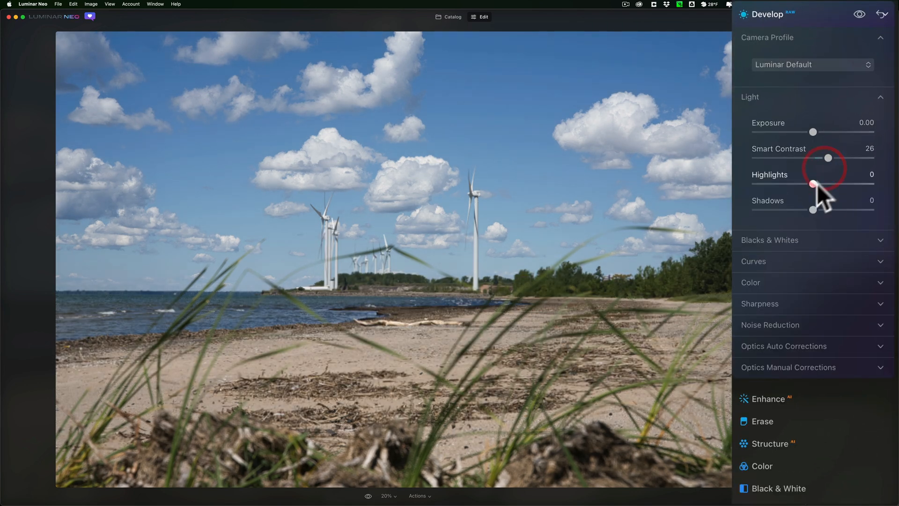
{"action": "left_click_drag", "start_coordinate": [812, 209], "coordinate": [831, 210]}
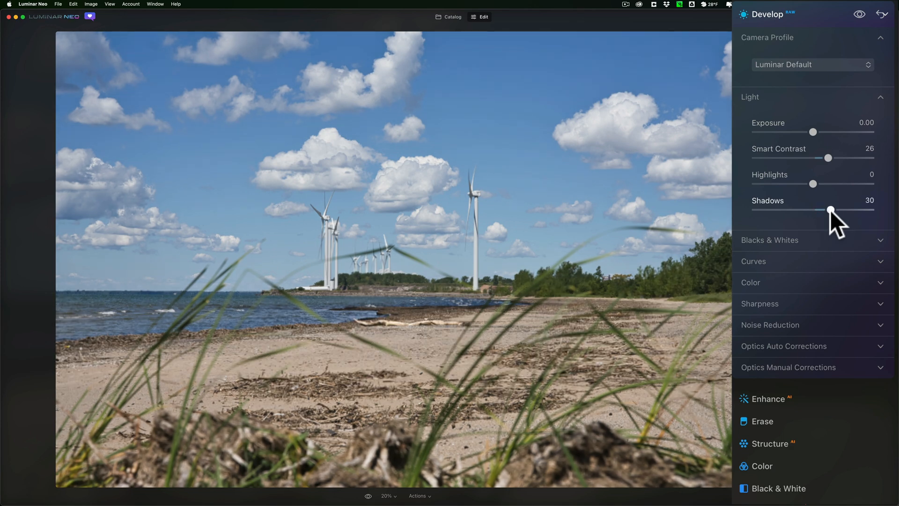
Set Whites 17 and Blacks -15, then raise Saturation to 16 under Color
{"action": "left_click", "coordinate": [823, 242]}
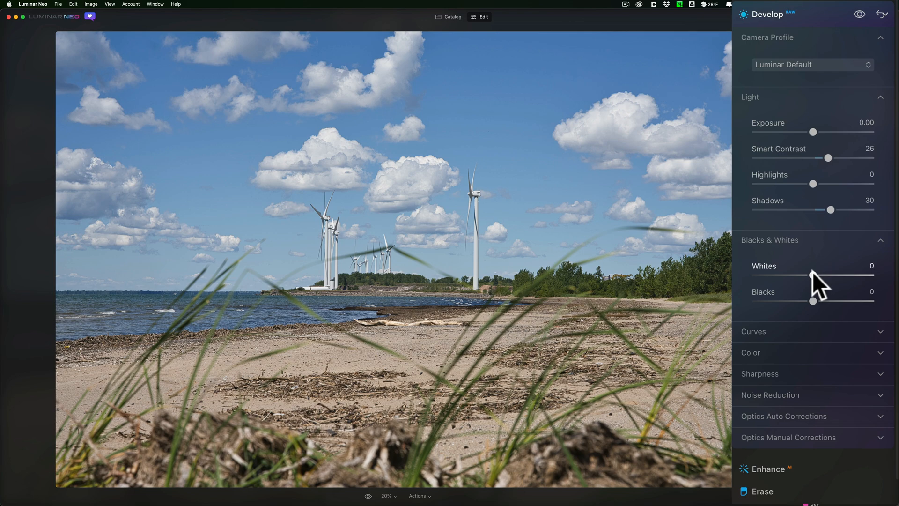
{"action": "mouse_move", "coordinate": [812, 272]}
{"action": "left_mouse_down"}
{"action": "mouse_move", "coordinate": [823, 272]}
{"action": "mouse_move", "coordinate": [803, 300]}
{"action": "left_mouse_up"}
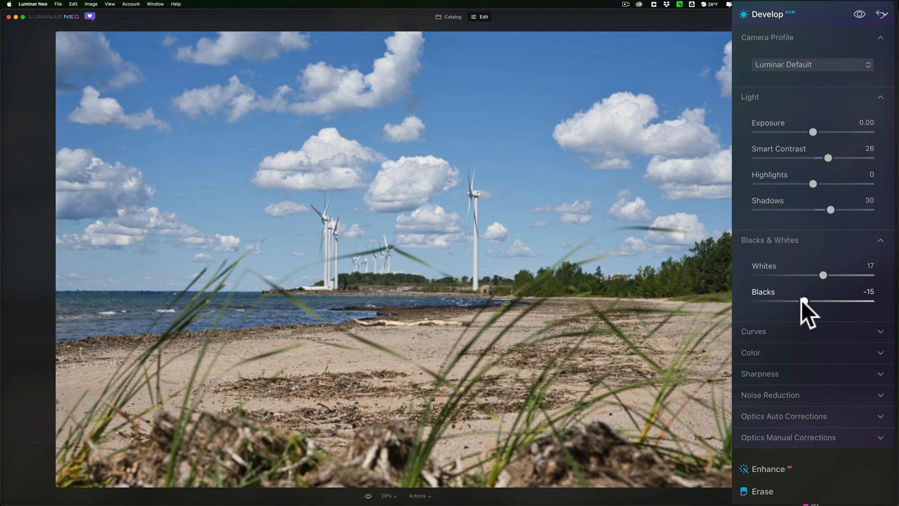
{"action": "left_click", "coordinate": [813, 351]}
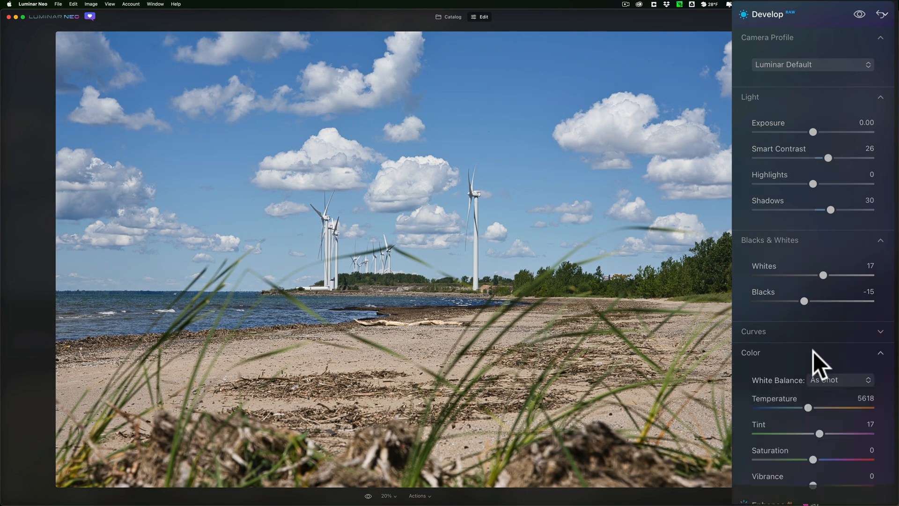
{"action": "left_click_drag", "start_coordinate": [813, 459], "coordinate": [823, 457]}
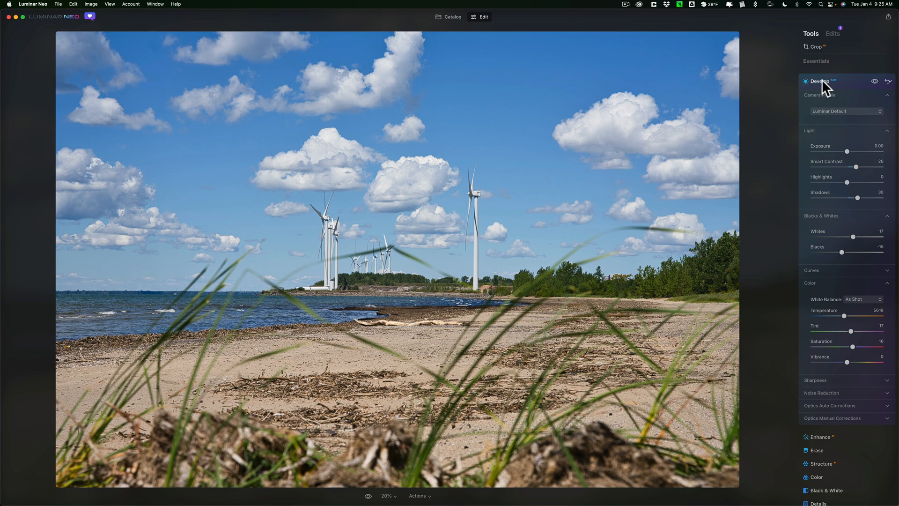
In the Enhance tool, raise Sky Enhancer to 33 for a deeper blue sky
{"action": "left_click", "coordinate": [822, 81]}
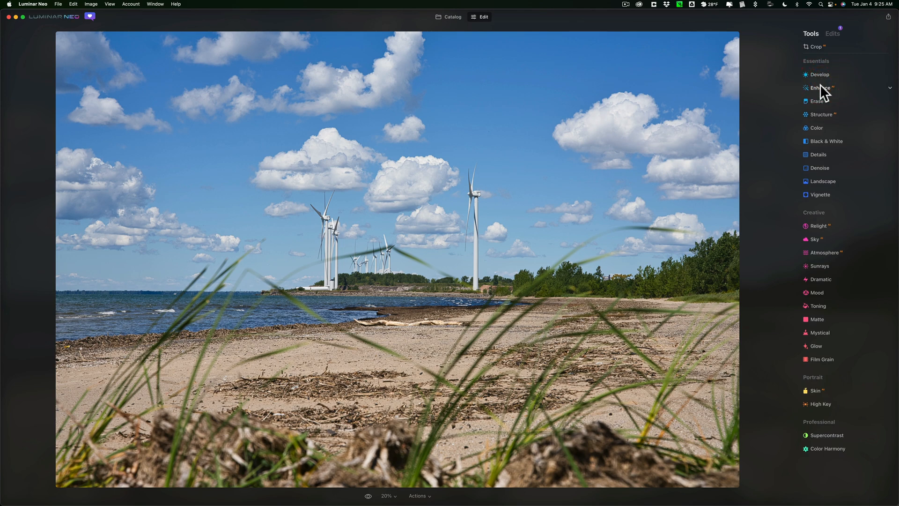
{"action": "left_click", "coordinate": [820, 88]}
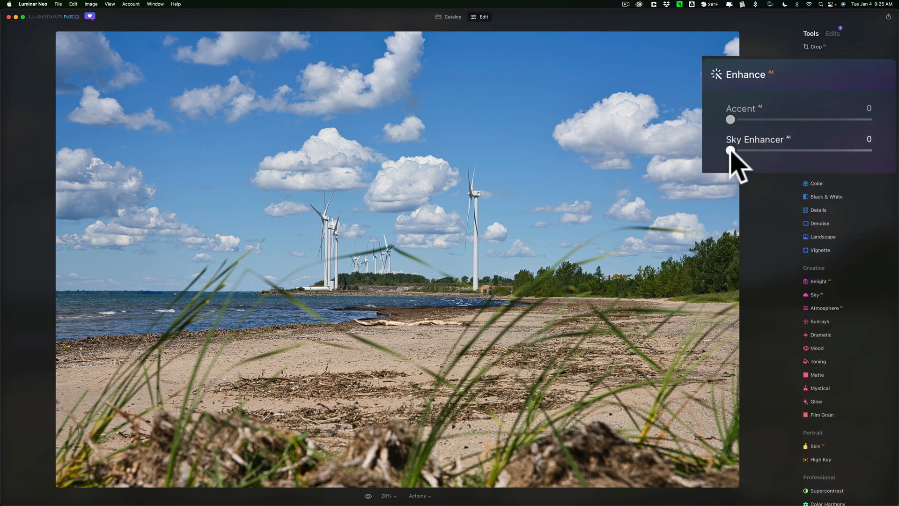
{"action": "left_click_drag", "start_coordinate": [730, 151], "coordinate": [777, 151]}
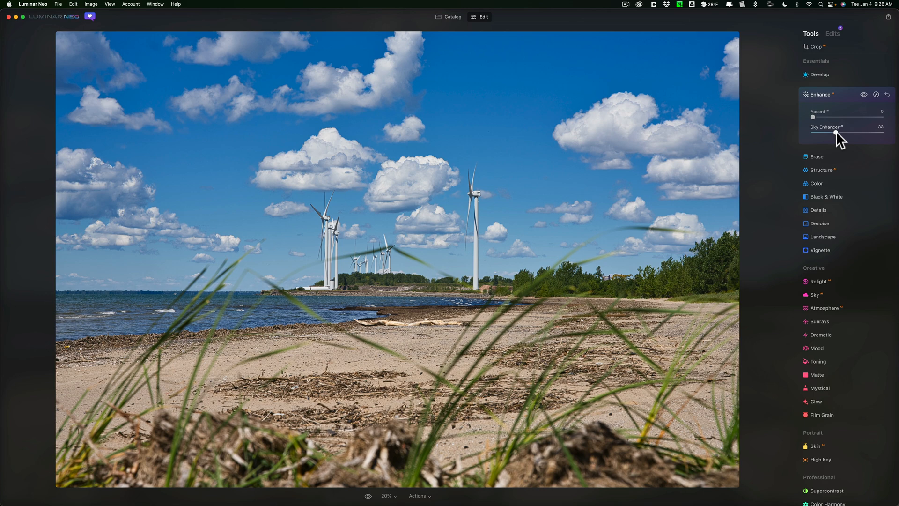
Show the Edits list with the applied Enhance and Develop adjustments
{"action": "left_click", "coordinate": [827, 72]}
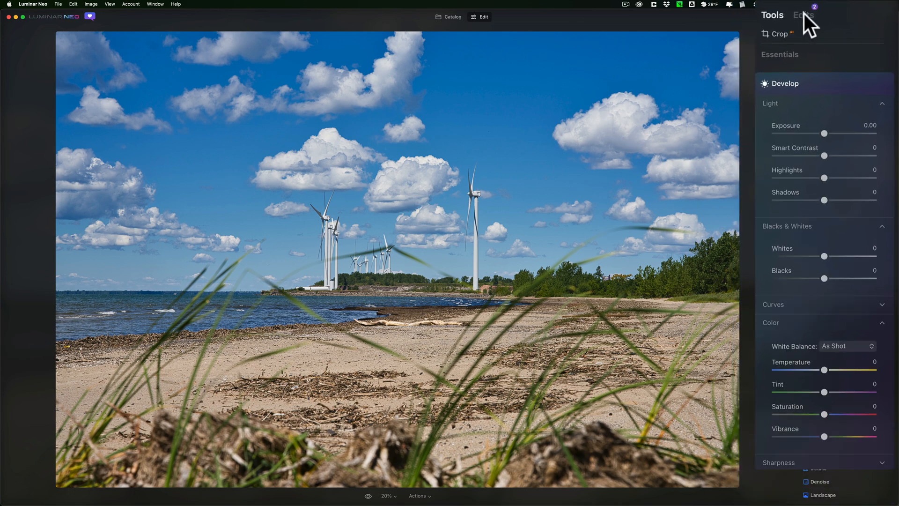
{"action": "left_click", "coordinate": [804, 14]}
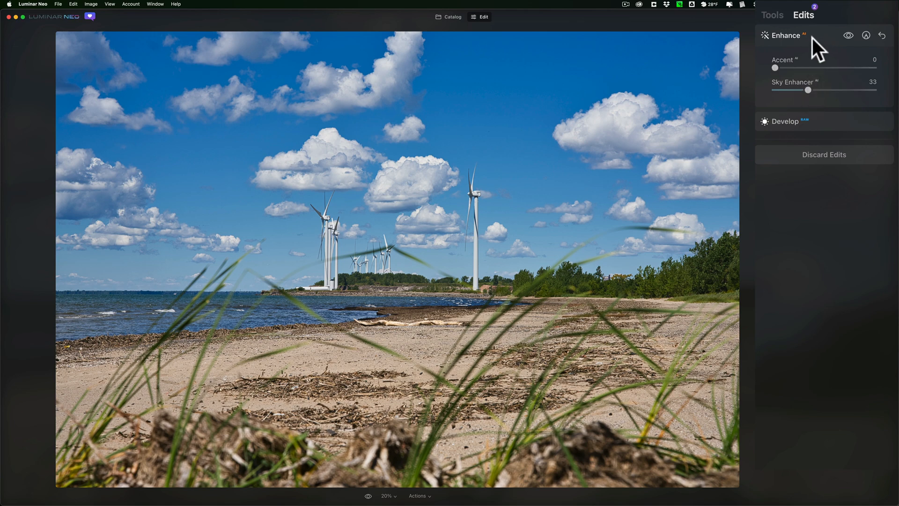
In the Develop edit, lower Saturation from 16 to 1
{"action": "left_click", "coordinate": [782, 34]}
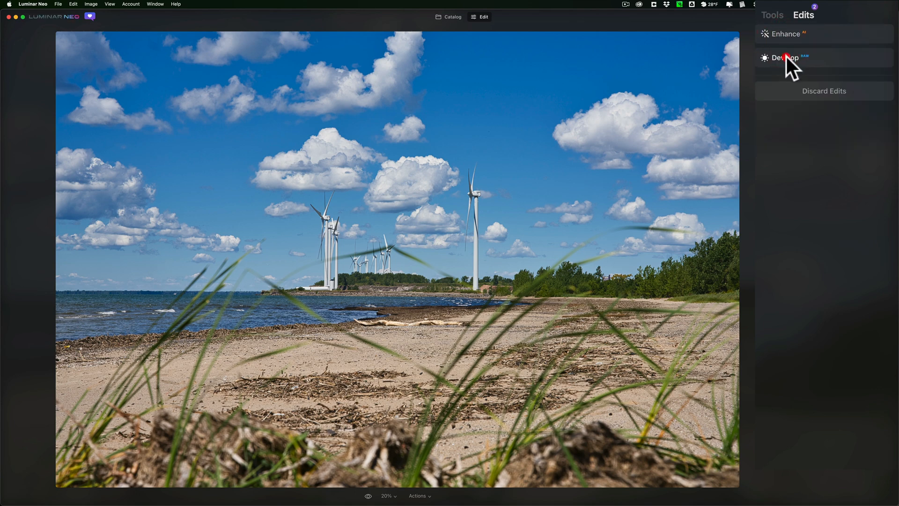
{"action": "left_click", "coordinate": [785, 57]}
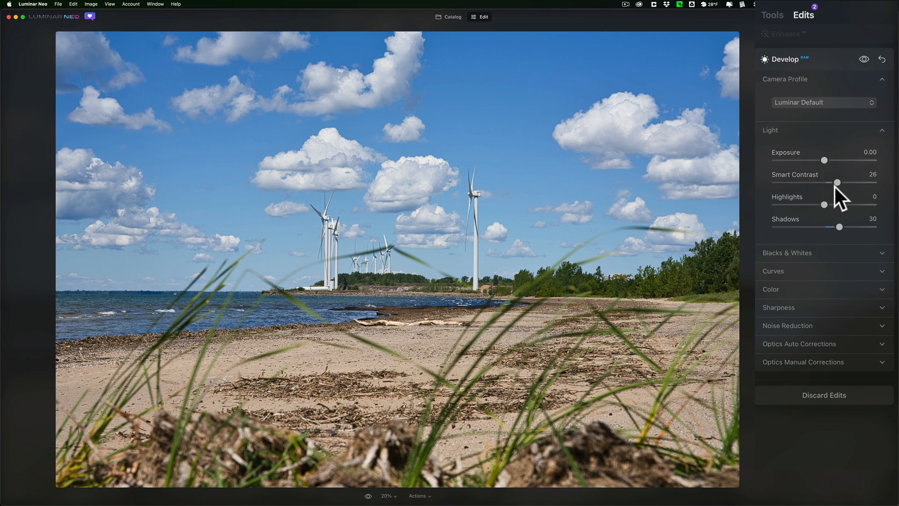
{"action": "left_click", "coordinate": [837, 252]}
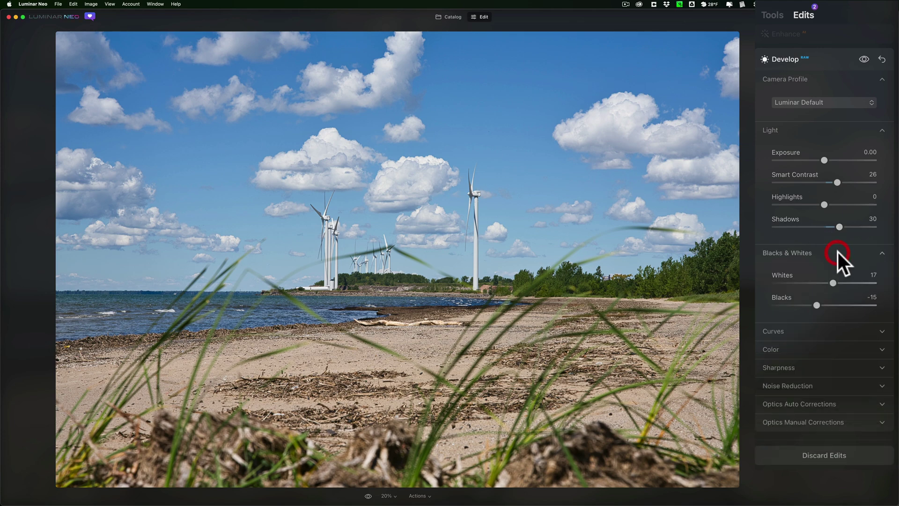
{"action": "left_click", "coordinate": [822, 350]}
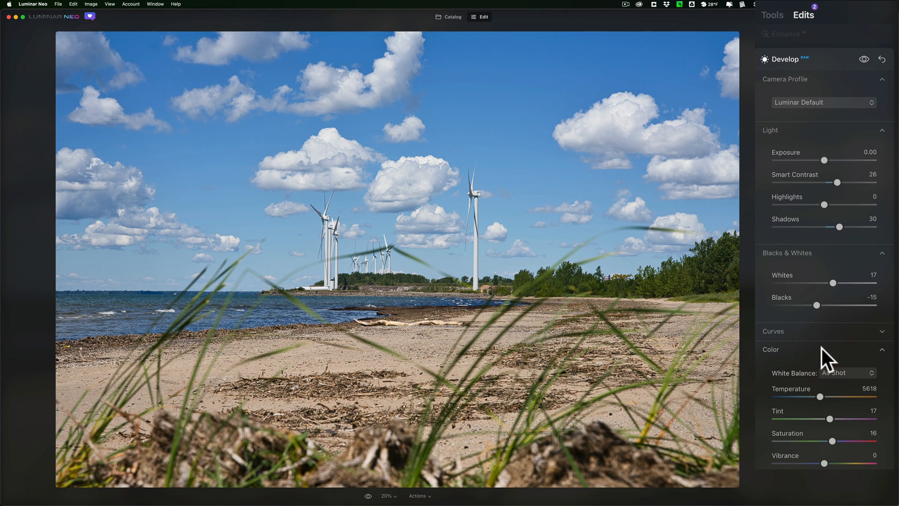
{"action": "left_click_drag", "start_coordinate": [831, 439], "coordinate": [826, 439]}
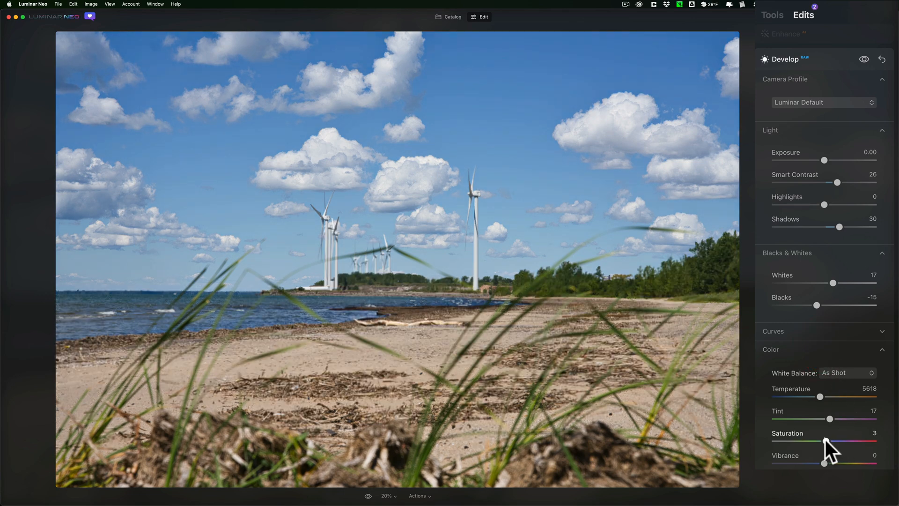
Collapse the Develop edit and return to the full Tools list
{"action": "left_click", "coordinate": [836, 55]}
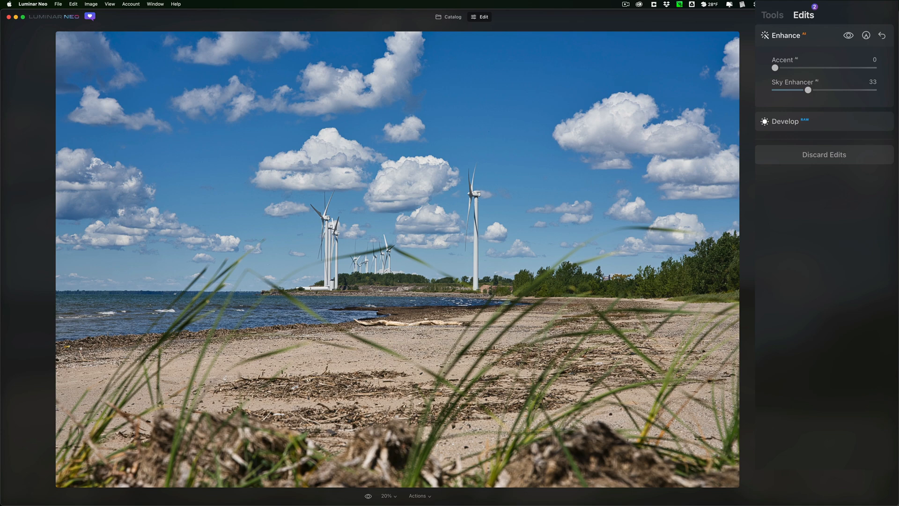
{"action": "left_click", "coordinate": [773, 13]}
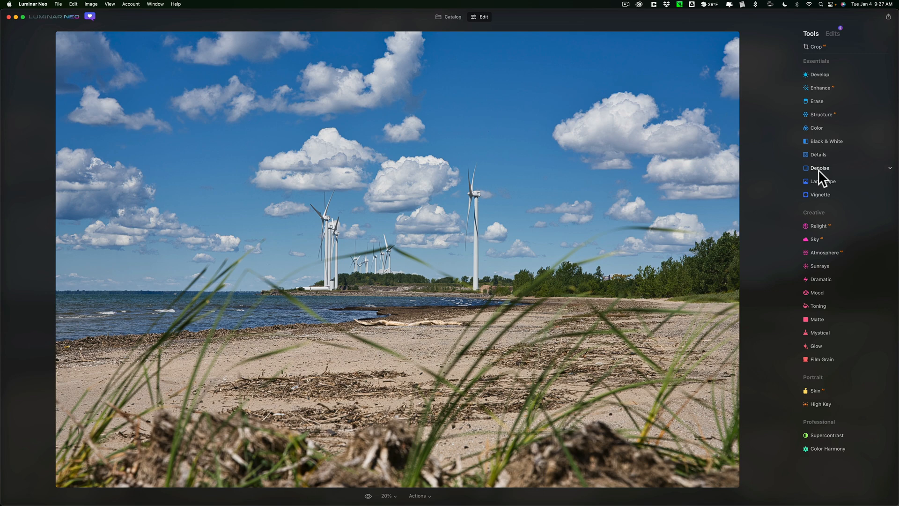
Paint a Landscape mask over the tree line and set Foliage Enhancer to 68
{"action": "left_click", "coordinate": [820, 181]}
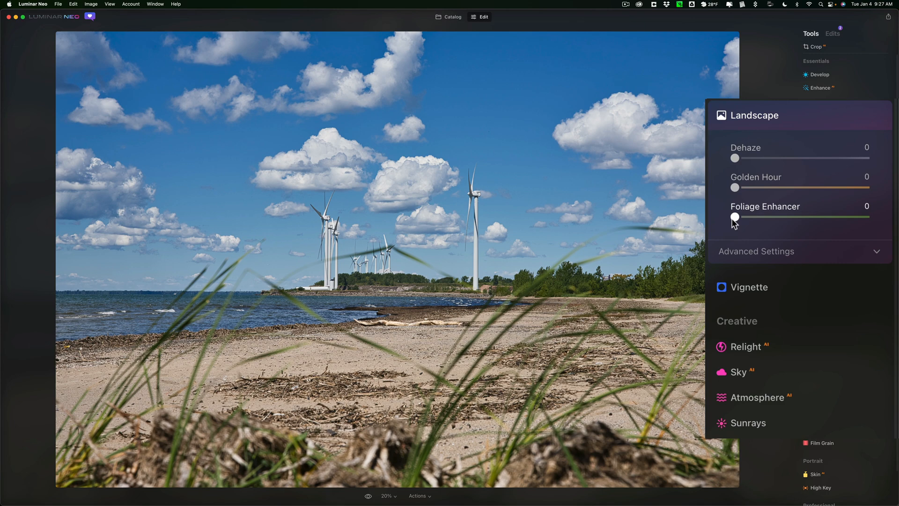
{"action": "left_click_drag", "start_coordinate": [735, 217], "coordinate": [809, 218]}
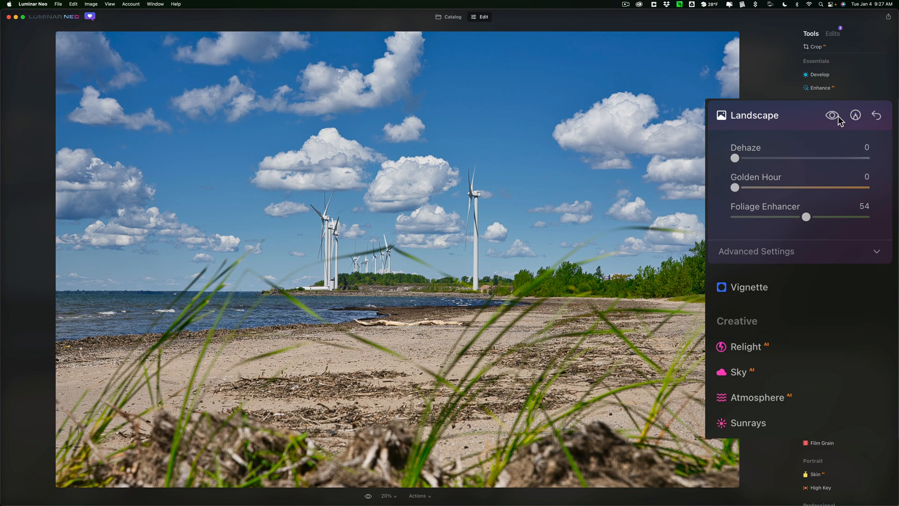
{"action": "left_click", "coordinate": [855, 115]}
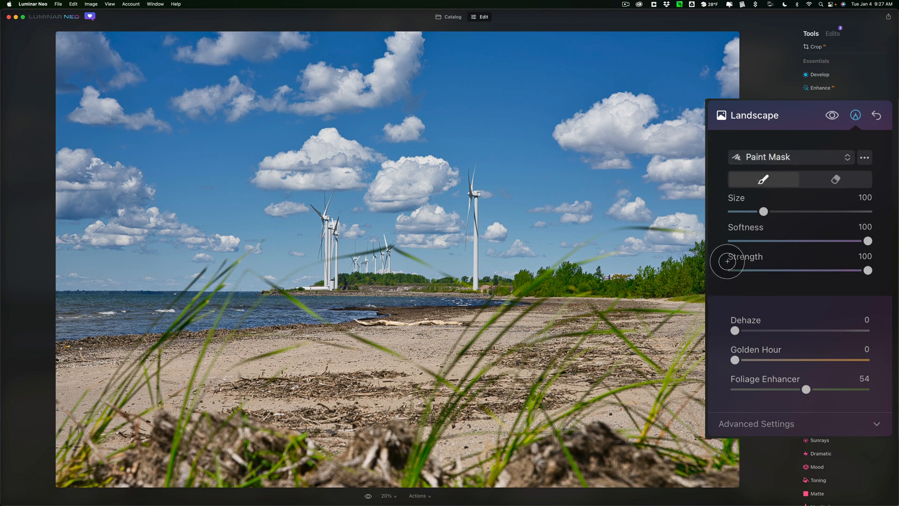
{"action": "mouse_move", "coordinate": [730, 270]}
{"action": "left_mouse_down"}
{"action": "mouse_move", "coordinate": [504, 284]}
{"action": "mouse_move", "coordinate": [541, 288]}
{"action": "left_mouse_up"}
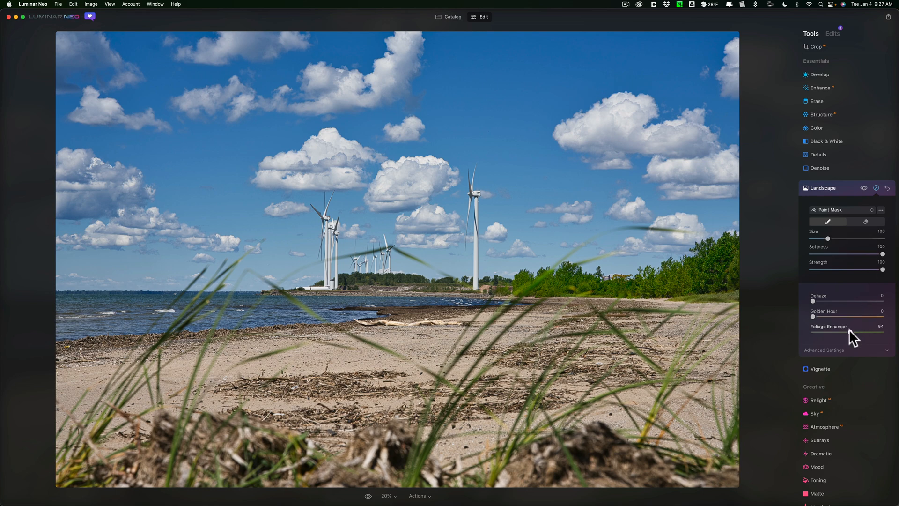
{"action": "mouse_move", "coordinate": [849, 331]}
{"action": "left_mouse_down"}
{"action": "mouse_move", "coordinate": [867, 331]}
{"action": "mouse_move", "coordinate": [838, 331]}
{"action": "mouse_move", "coordinate": [849, 332]}
{"action": "left_mouse_up"}
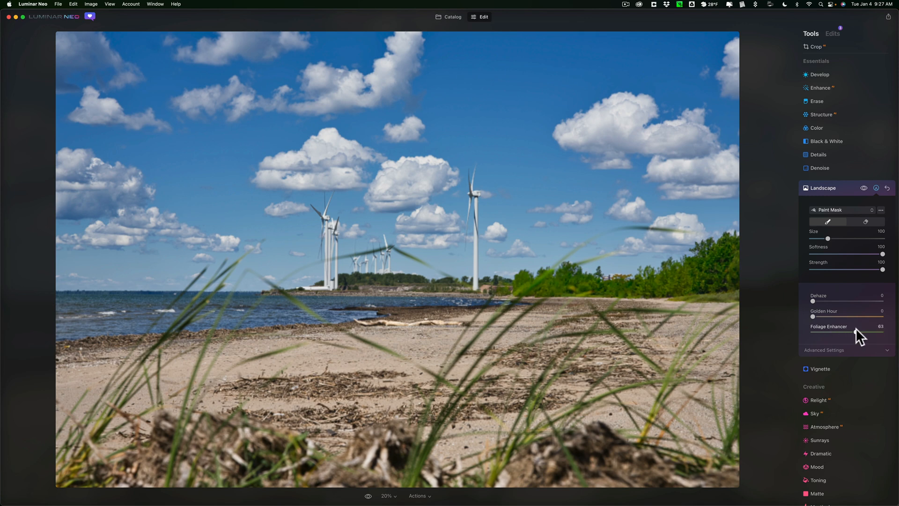
Collapse Landscape, tweak its Foliage Enhancer in Edits, and return to the Tools list
{"action": "left_click", "coordinate": [842, 187]}
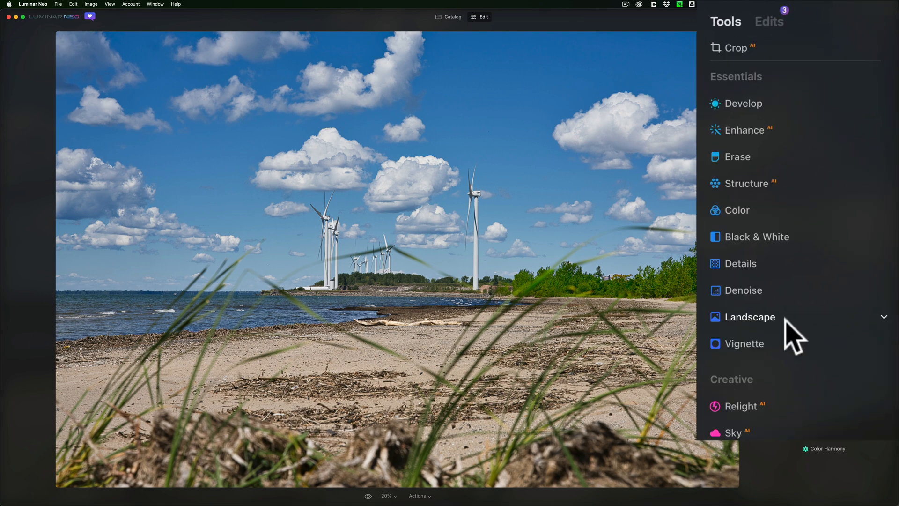
{"action": "left_click", "coordinate": [769, 22]}
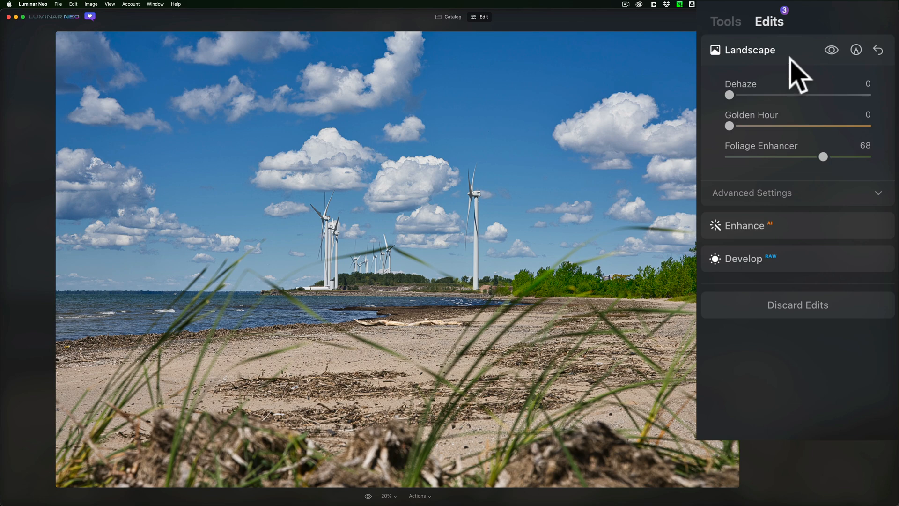
{"action": "left_click_drag", "start_coordinate": [823, 156], "coordinate": [867, 157]}
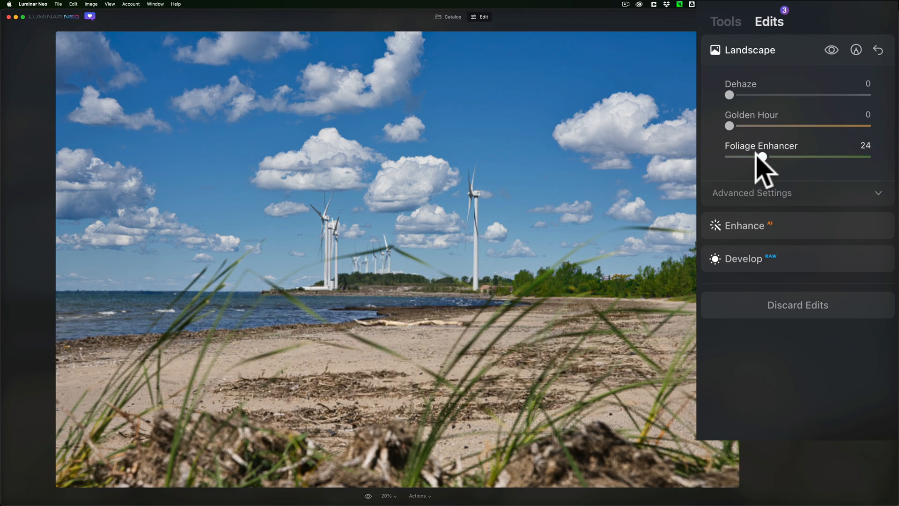
{"action": "mouse_move", "coordinate": [761, 156]}
{"action": "left_mouse_down"}
{"action": "mouse_move", "coordinate": [849, 157]}
{"action": "mouse_move", "coordinate": [840, 157]}
{"action": "left_mouse_up"}
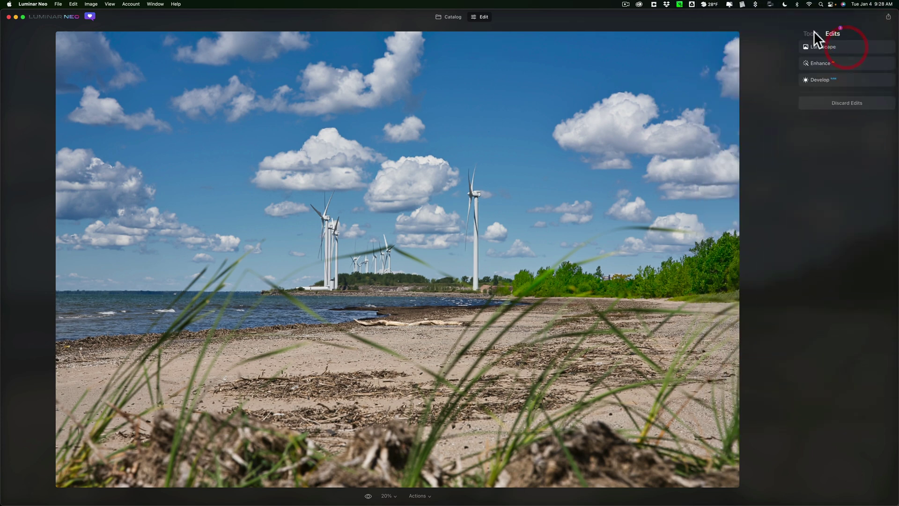
{"action": "left_click", "coordinate": [811, 33]}
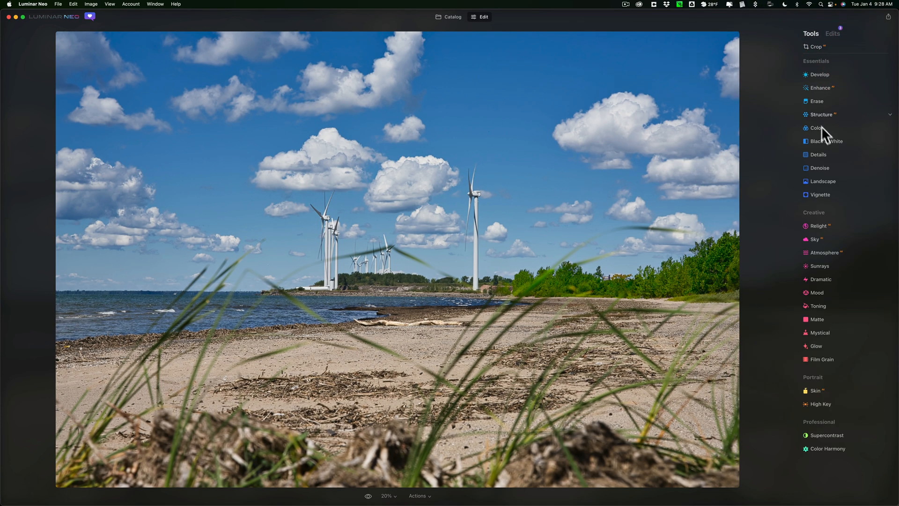
Add a second Landscape adjustment and raise Golden Hour to warm the photo
{"action": "left_click", "coordinate": [828, 180]}
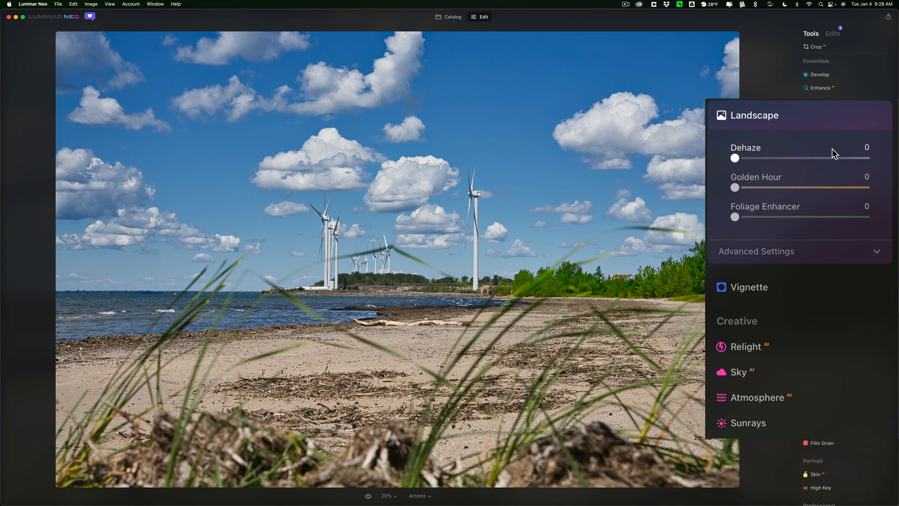
{"action": "left_click_drag", "start_coordinate": [734, 187], "coordinate": [815, 188]}
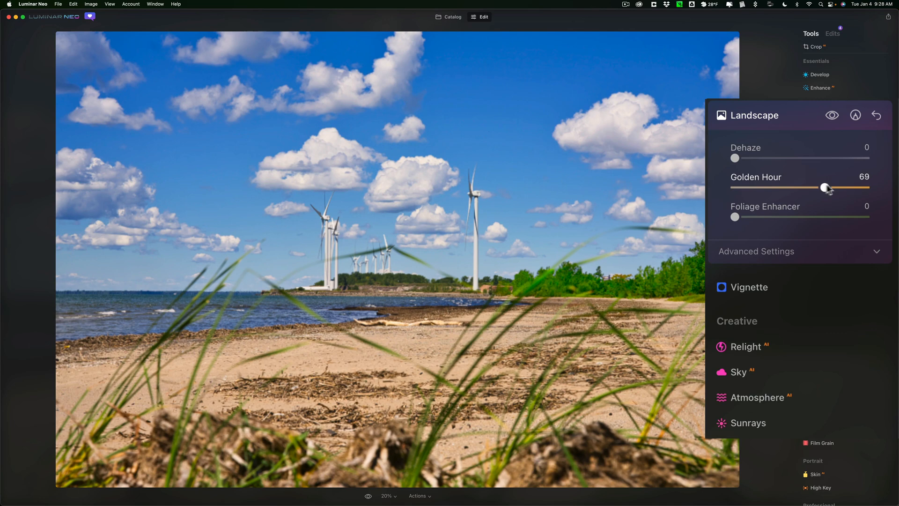
{"action": "mouse_move", "coordinate": [817, 187]}
{"action": "left_mouse_down"}
{"action": "mouse_move", "coordinate": [855, 189]}
{"action": "mouse_move", "coordinate": [793, 189]}
{"action": "left_mouse_up"}
Paint the mask over the sand with a larger brush and raise Golden Hour to about 76
{"action": "left_click", "coordinate": [856, 115]}
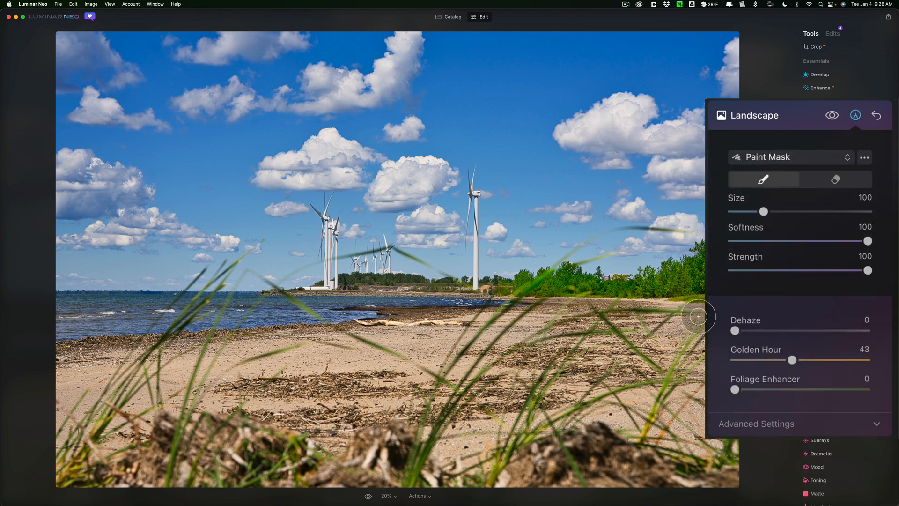
{"action": "key", "text": "bracketright"}
{"action": "key", "text": "bracketright"}
{"action": "key", "text": "bracketright"}
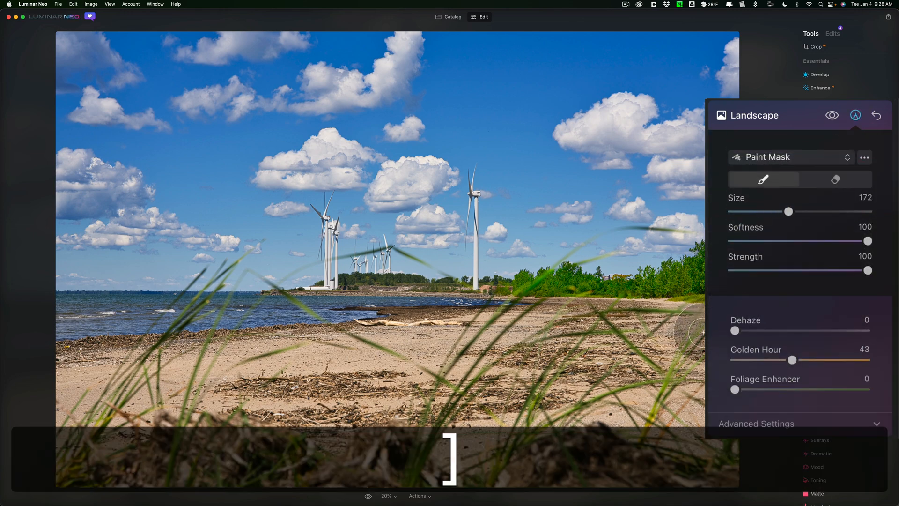
{"action": "key", "text": "bracketright"}
{"action": "key", "text": "bracketright"}
{"action": "key", "text": "bracketright"}
{"action": "key", "text": "bracketright"}
{"action": "mouse_move", "coordinate": [702, 330]}
{"action": "left_mouse_down"}
{"action": "mouse_move", "coordinate": [534, 330]}
{"action": "mouse_move", "coordinate": [688, 351]}
{"action": "mouse_move", "coordinate": [608, 379]}
{"action": "mouse_move", "coordinate": [674, 393]}
{"action": "mouse_move", "coordinate": [590, 397]}
{"action": "mouse_move", "coordinate": [477, 428]}
{"action": "mouse_move", "coordinate": [488, 374]}
{"action": "mouse_move", "coordinate": [435, 338]}
{"action": "mouse_move", "coordinate": [268, 368]}
{"action": "mouse_move", "coordinate": [88, 380]}
{"action": "mouse_move", "coordinate": [99, 424]}
{"action": "left_mouse_up"}
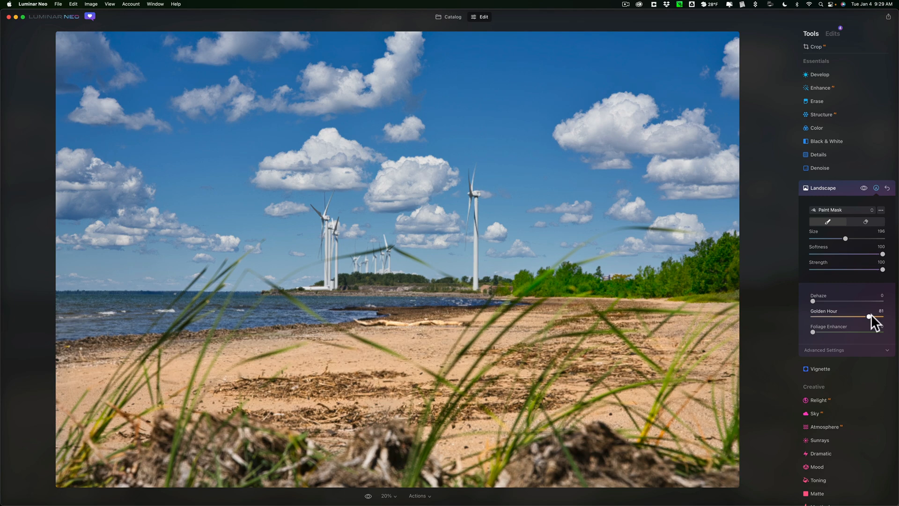
{"action": "left_click_drag", "start_coordinate": [842, 316], "coordinate": [857, 316]}
{"action": "left_click_drag", "start_coordinate": [860, 315], "coordinate": [861, 315]}
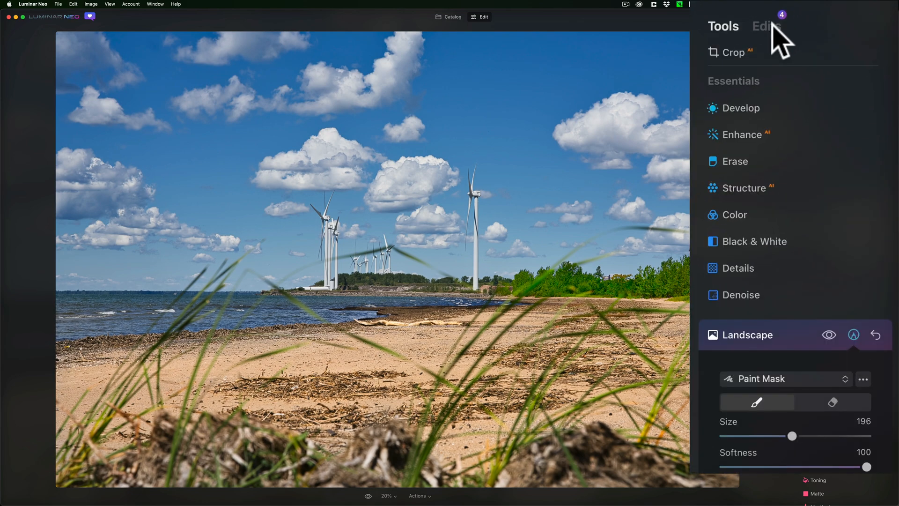
In Edits, set the sand Landscape edit's Golden Hour to 79
{"action": "left_click", "coordinate": [778, 25]}
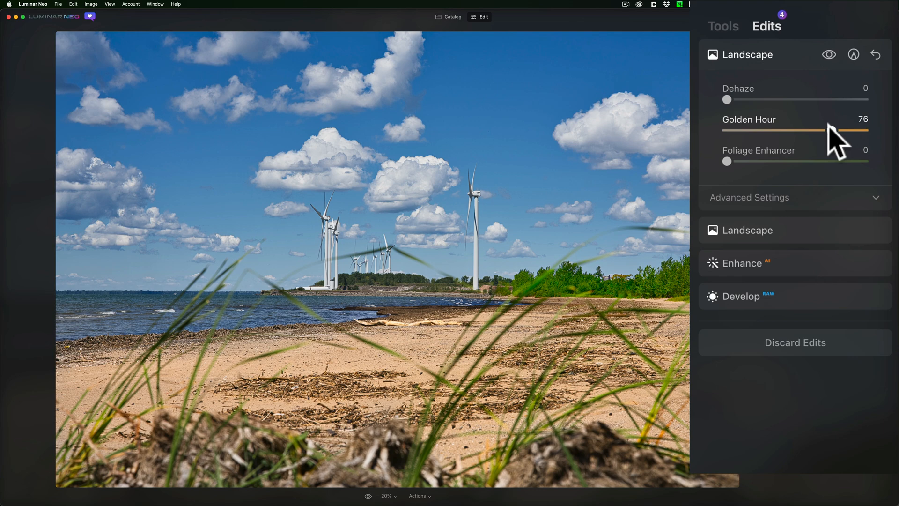
{"action": "mouse_move", "coordinate": [832, 130]}
{"action": "left_mouse_down"}
{"action": "mouse_move", "coordinate": [855, 131]}
{"action": "mouse_move", "coordinate": [793, 131]}
{"action": "mouse_move", "coordinate": [835, 131]}
{"action": "left_mouse_up"}
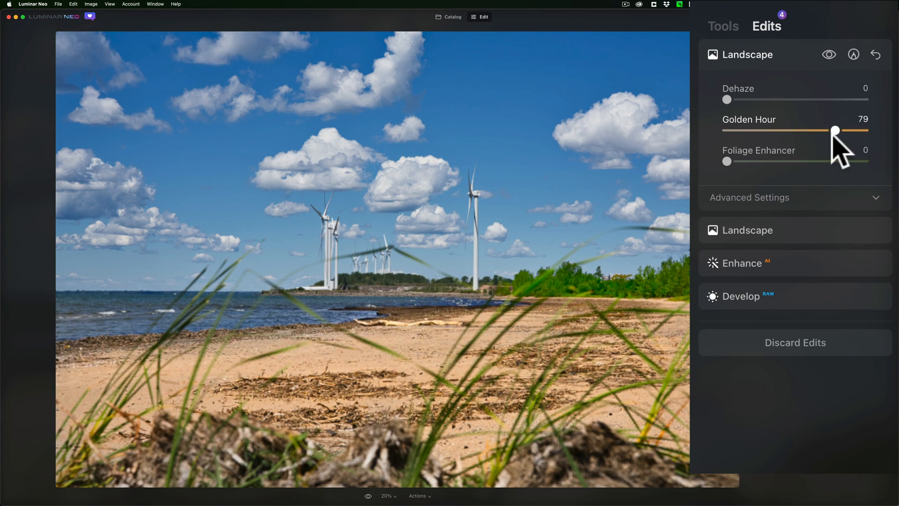
{"action": "left_click", "coordinate": [787, 54]}
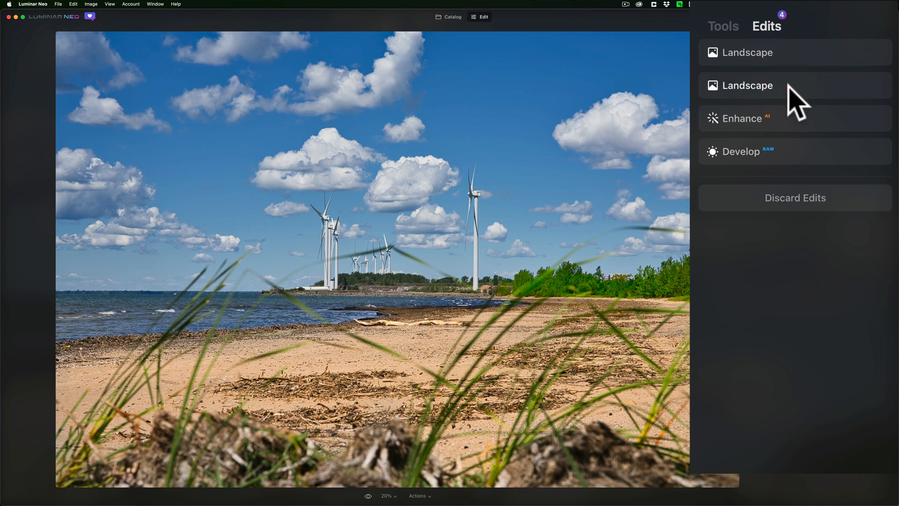
Set the tree Landscape edit's Foliage Enhancer to 71
{"action": "left_click", "coordinate": [797, 86]}
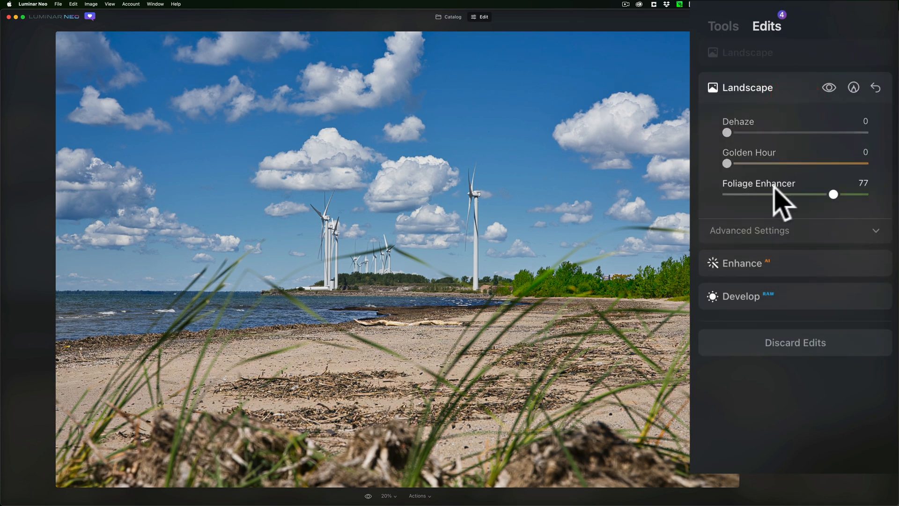
{"action": "mouse_move", "coordinate": [833, 194]}
{"action": "left_mouse_down"}
{"action": "mouse_move", "coordinate": [848, 194]}
{"action": "mouse_move", "coordinate": [824, 196]}
{"action": "left_mouse_up"}
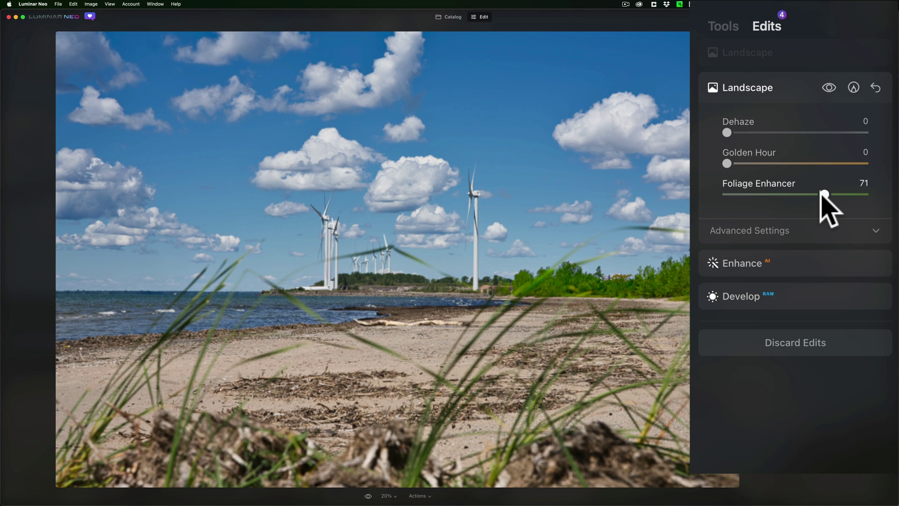
{"action": "left_click", "coordinate": [795, 87]}
{"action": "left_click", "coordinate": [723, 25]}
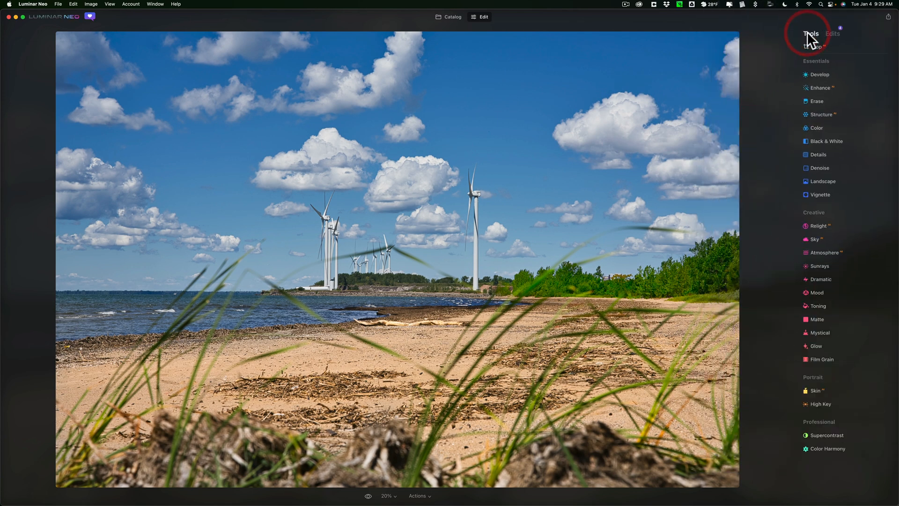